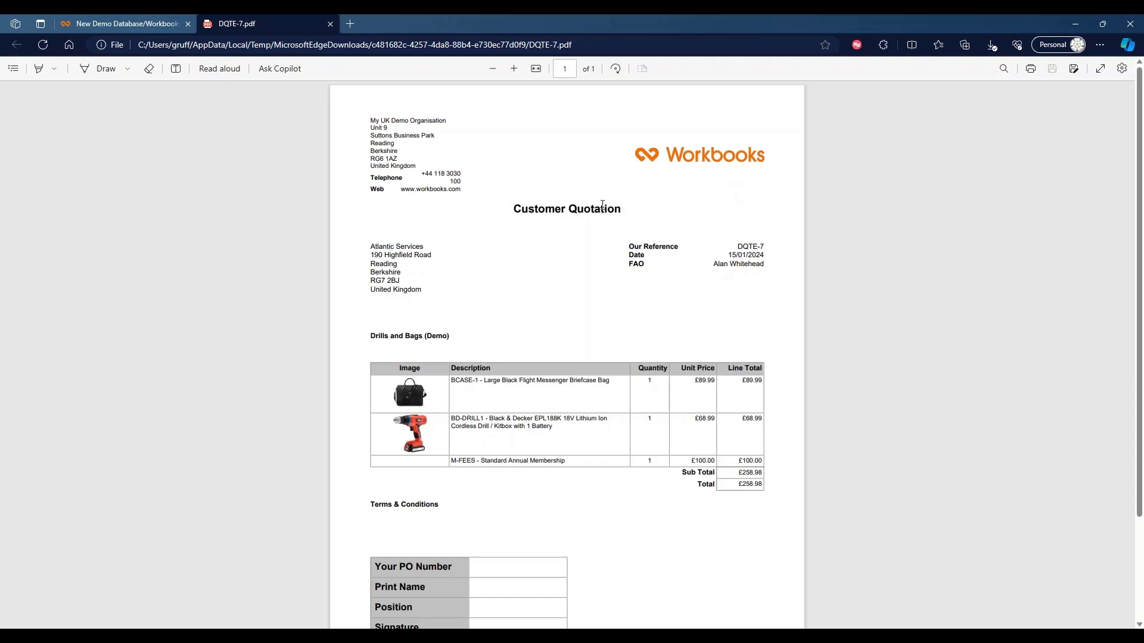
Open the PDF template default colours configuration and set Table_Header_Colour to WB Green.
{"action": "left_click", "coordinate": [138, 23]}
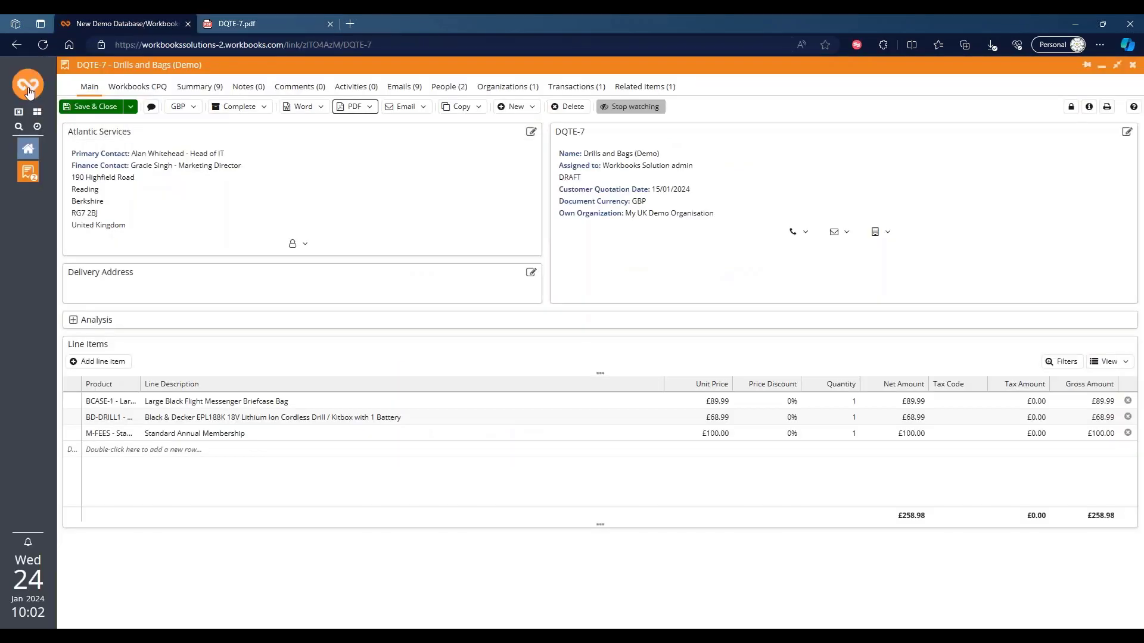
{"action": "left_click", "coordinate": [28, 89]}
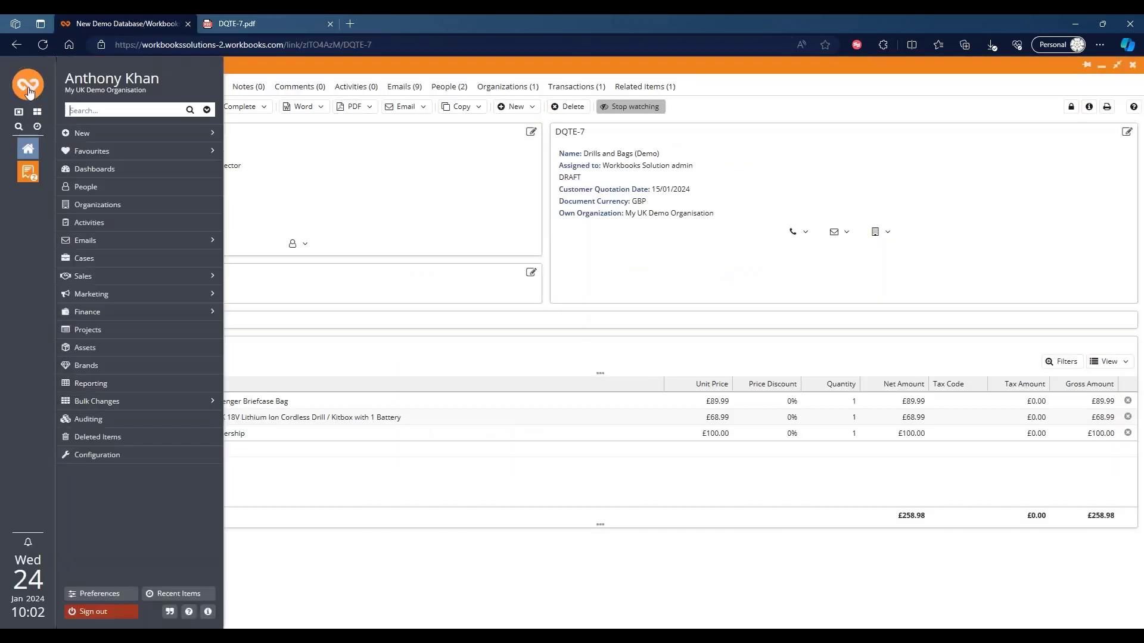
{"action": "left_click", "coordinate": [112, 456]}
{"action": "left_click", "coordinate": [155, 344]}
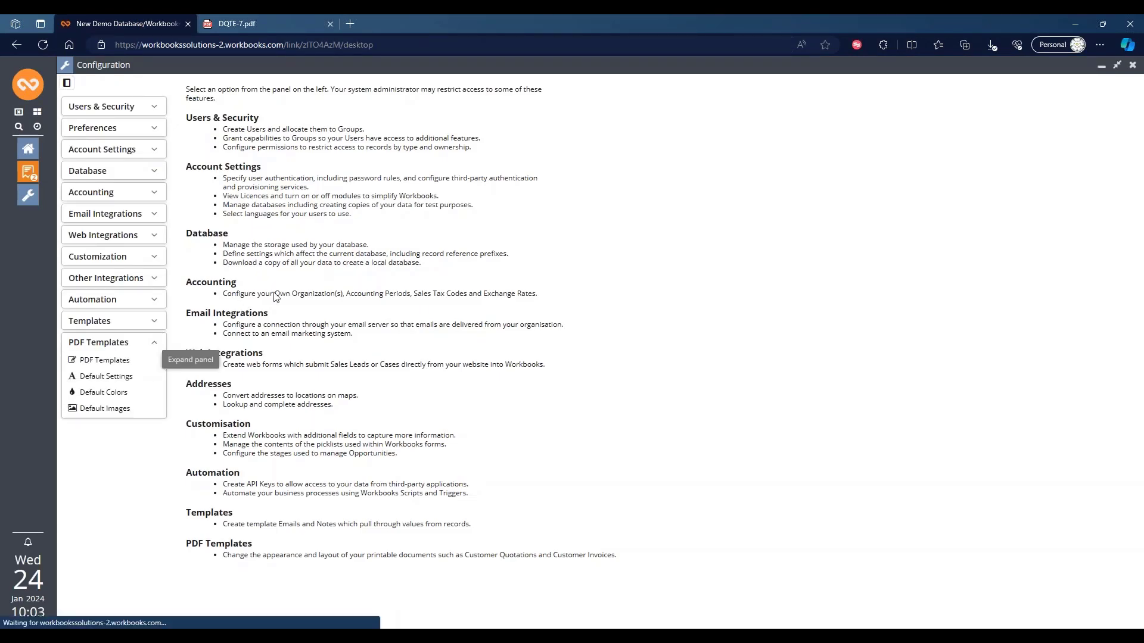
{"action": "left_click", "coordinate": [120, 393]}
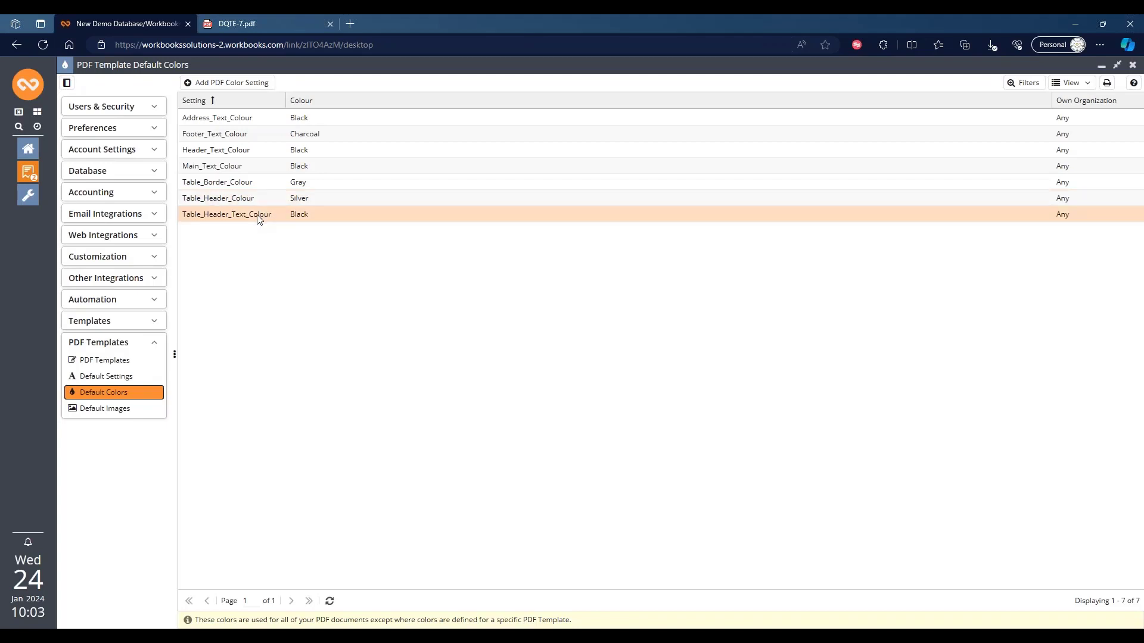
{"action": "left_click", "coordinate": [260, 20]}
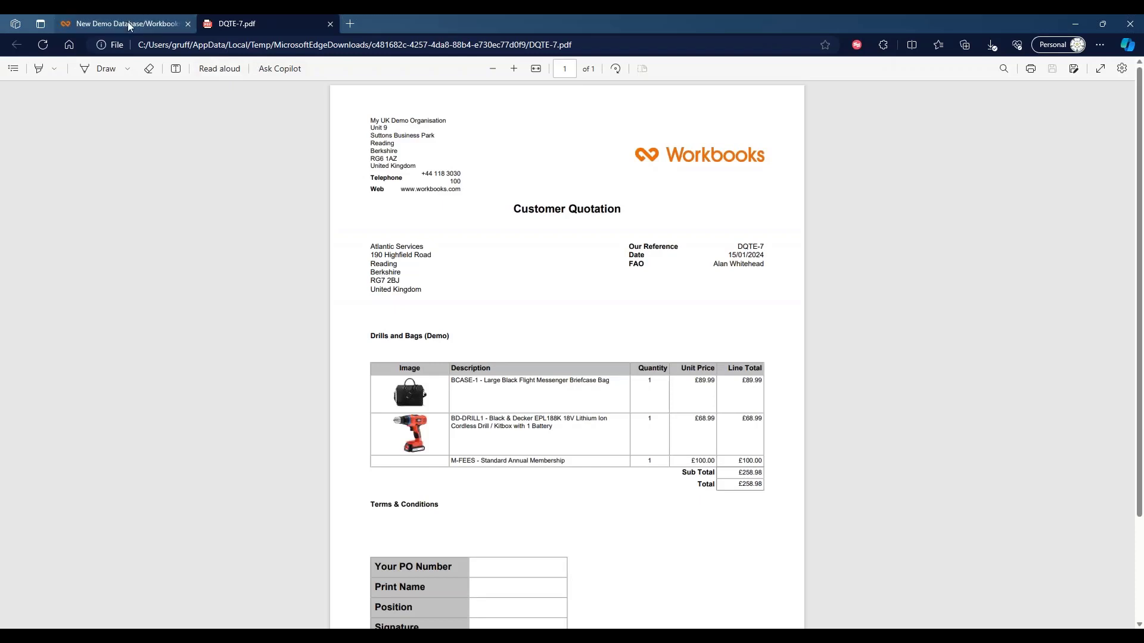
{"action": "left_click", "coordinate": [166, 23]}
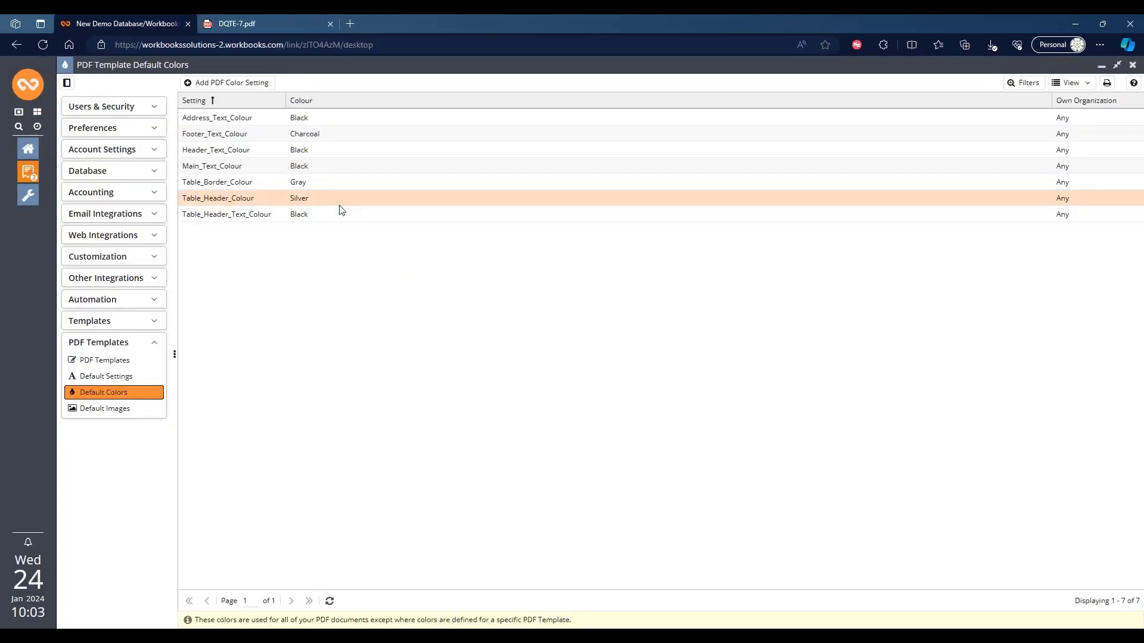
{"action": "left_click", "coordinate": [308, 204]}
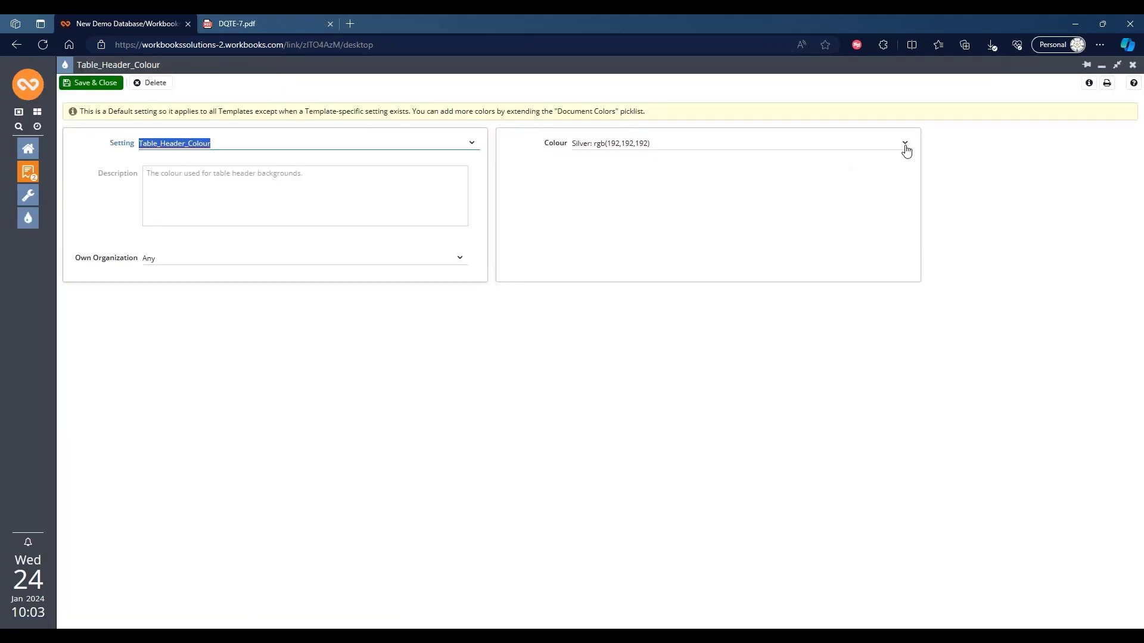
{"action": "left_click", "coordinate": [905, 146]}
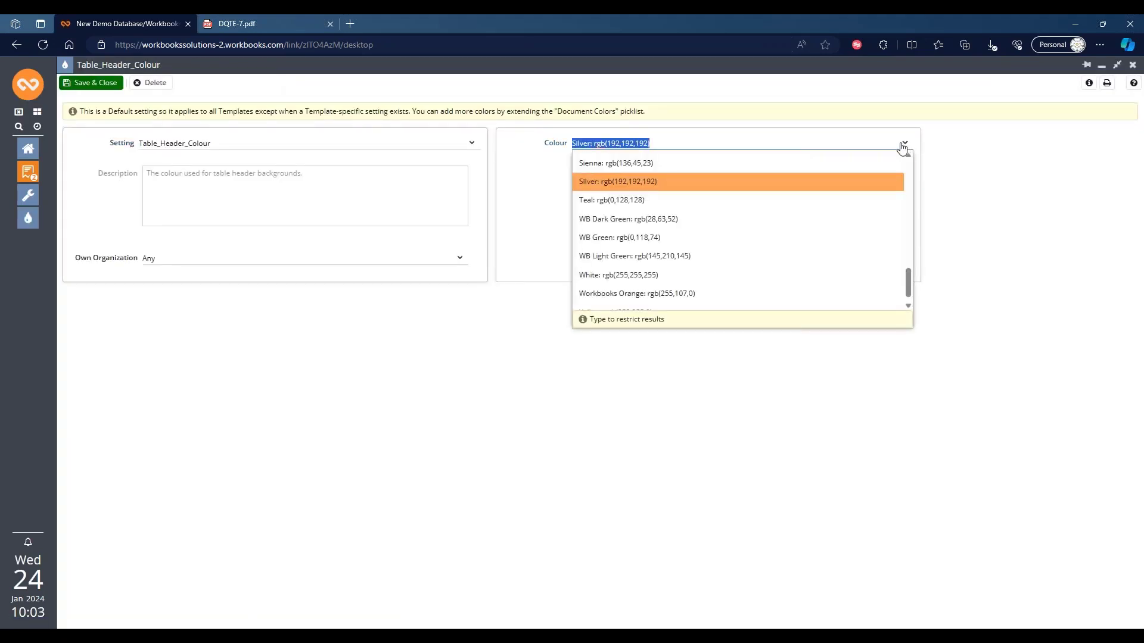
{"action": "left_click", "coordinate": [651, 239]}
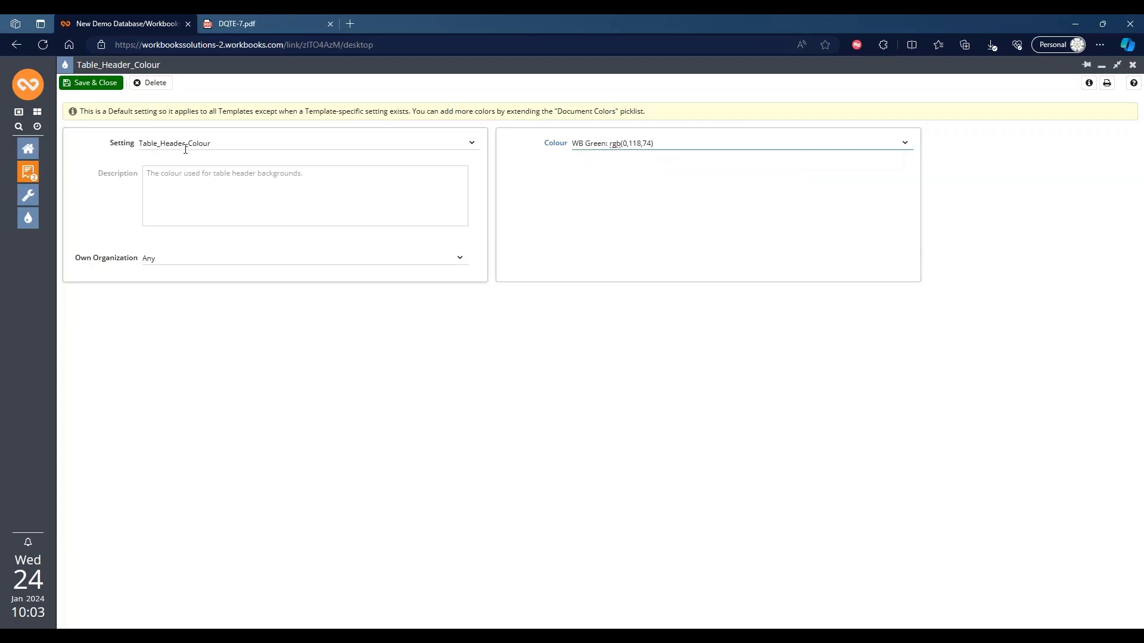
{"action": "left_click", "coordinate": [93, 83]}
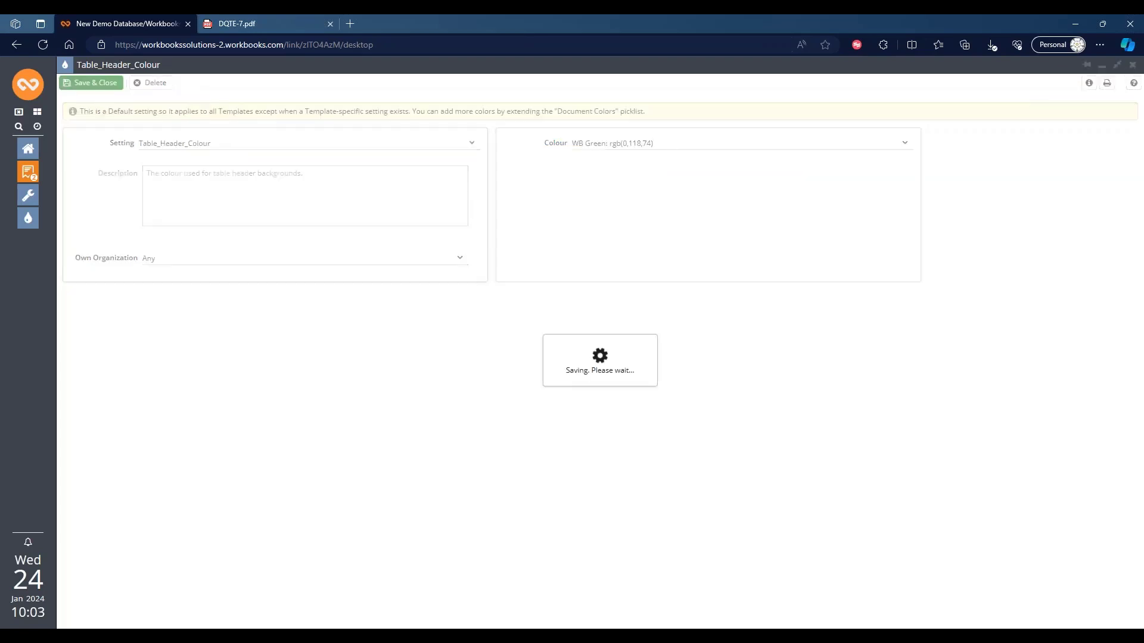
Generate the DQTE-7 quotation PDF with the Quotation_with_Images_Unified template and compare it with the earlier PDF.
{"action": "left_click", "coordinate": [27, 173]}
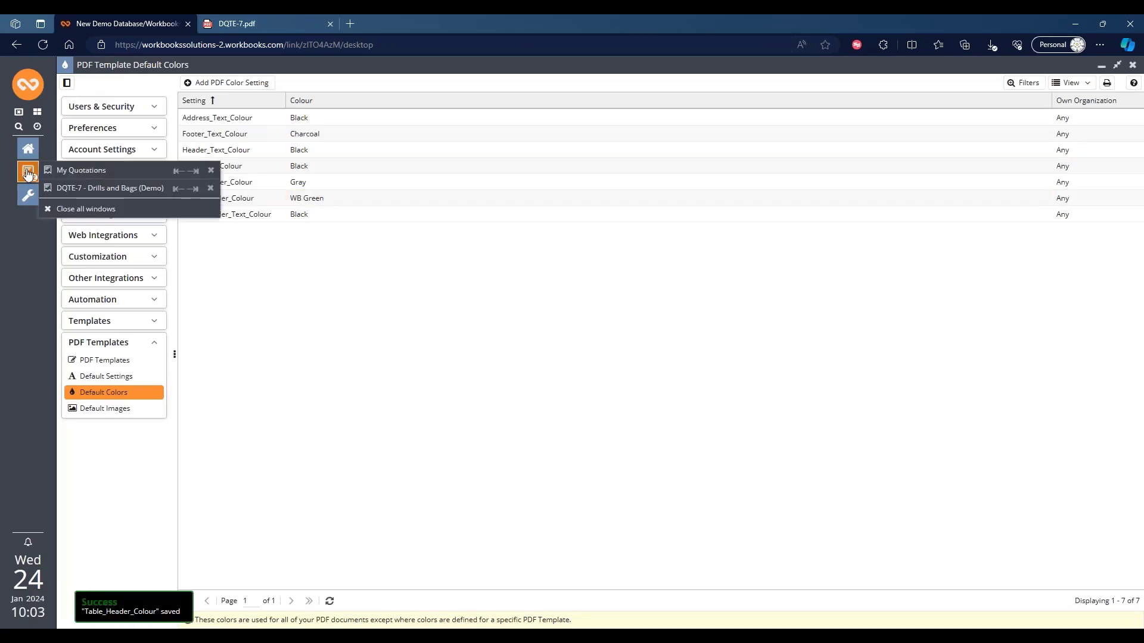
{"action": "left_click", "coordinate": [95, 188]}
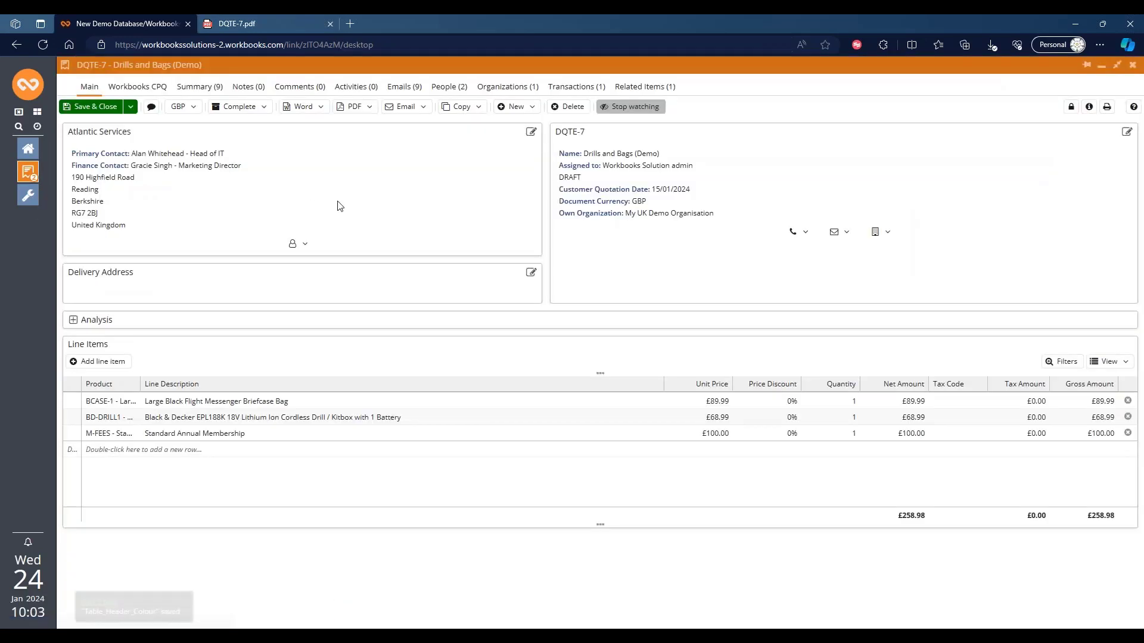
{"action": "left_click", "coordinate": [355, 107]}
{"action": "left_click", "coordinate": [367, 142]}
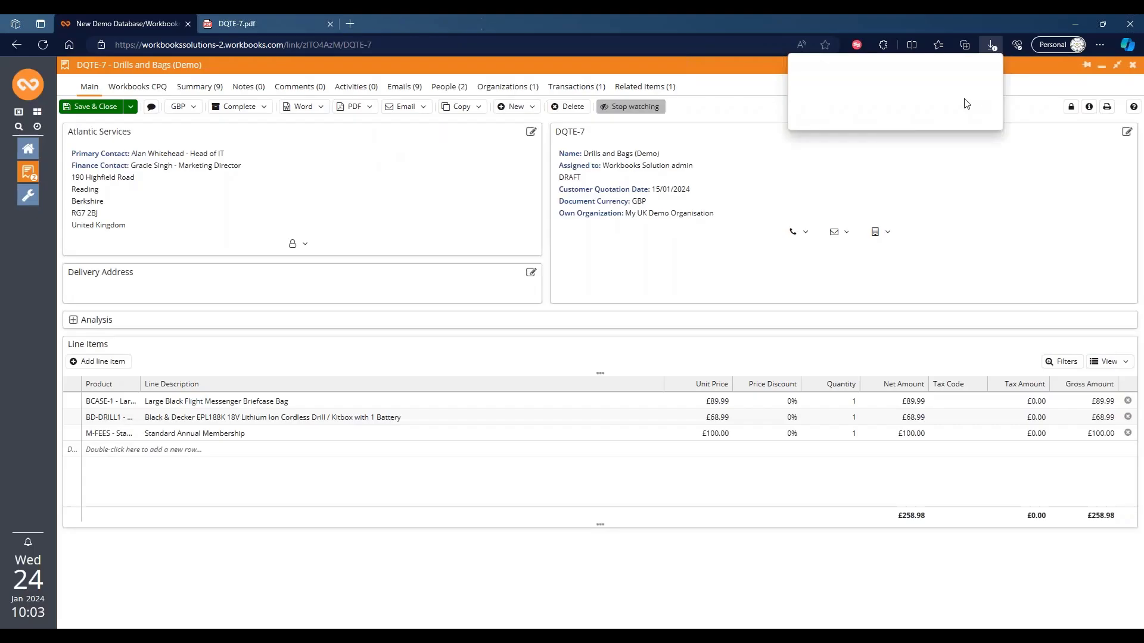
{"action": "left_click", "coordinate": [852, 105]}
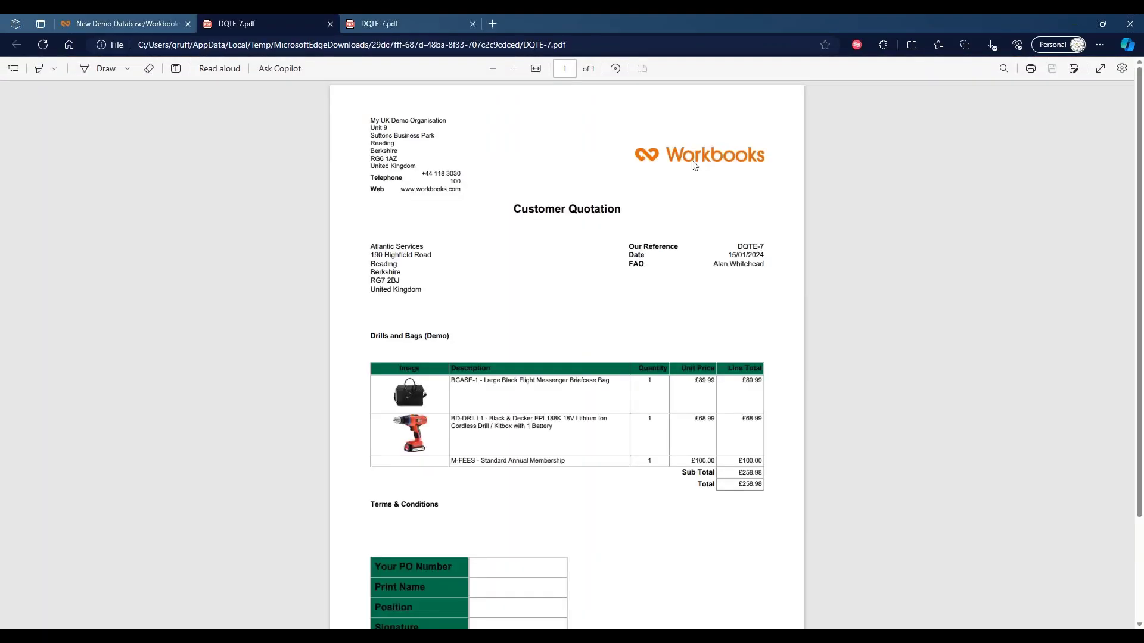
{"action": "left_click", "coordinate": [292, 31]}
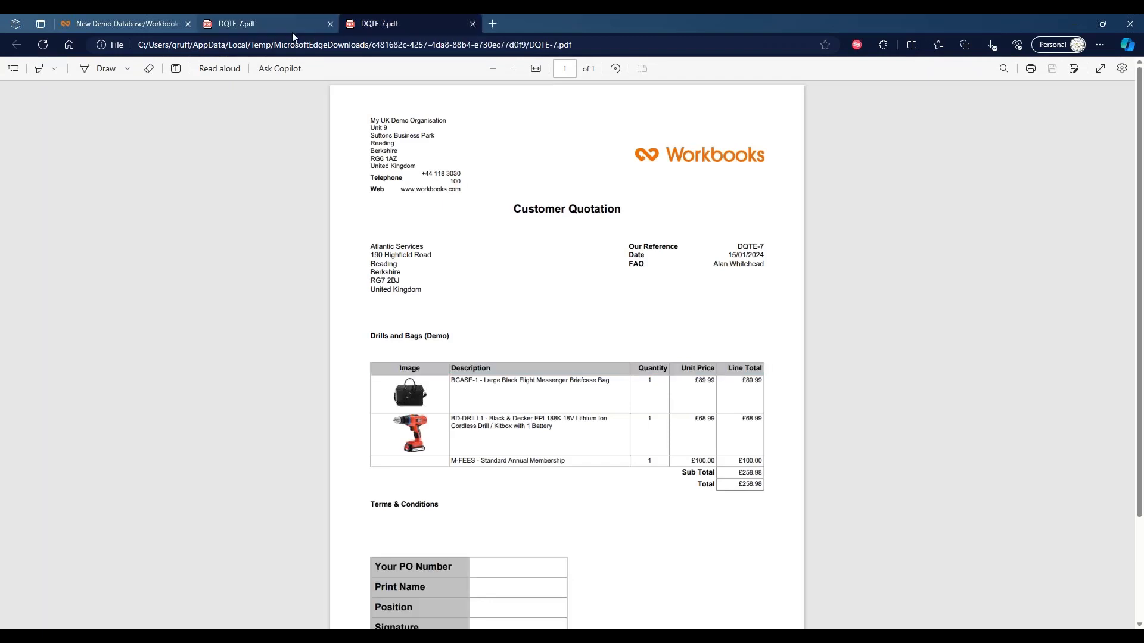
{"action": "left_click", "coordinate": [273, 22]}
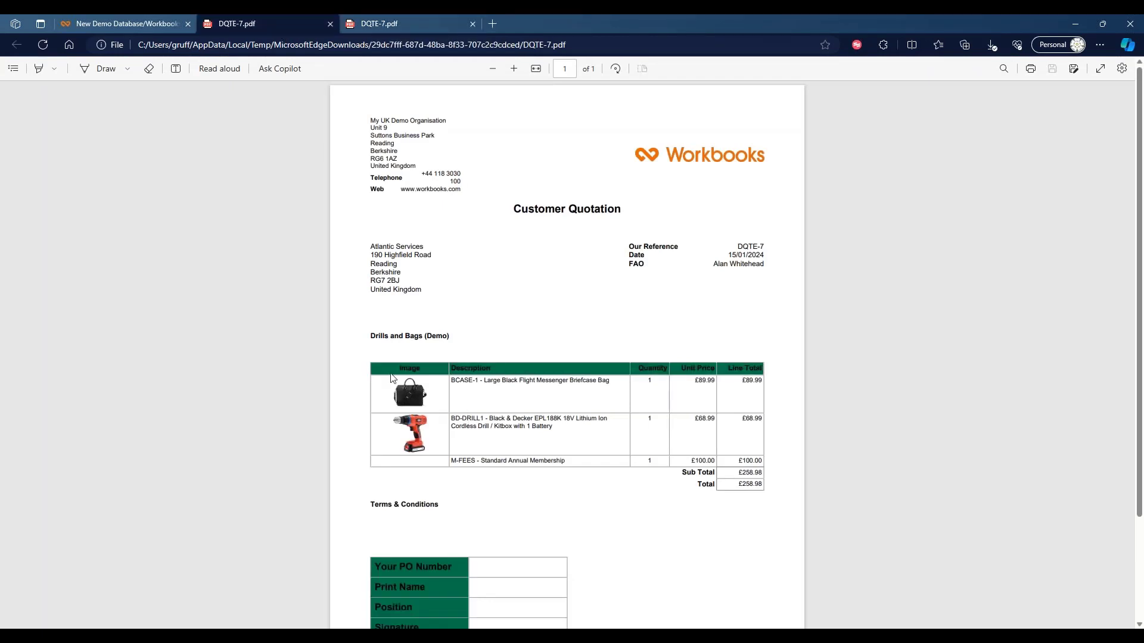
Set the default Table_Header_Text_Colour to White in the PDF template colours.
{"action": "left_click", "coordinate": [133, 23]}
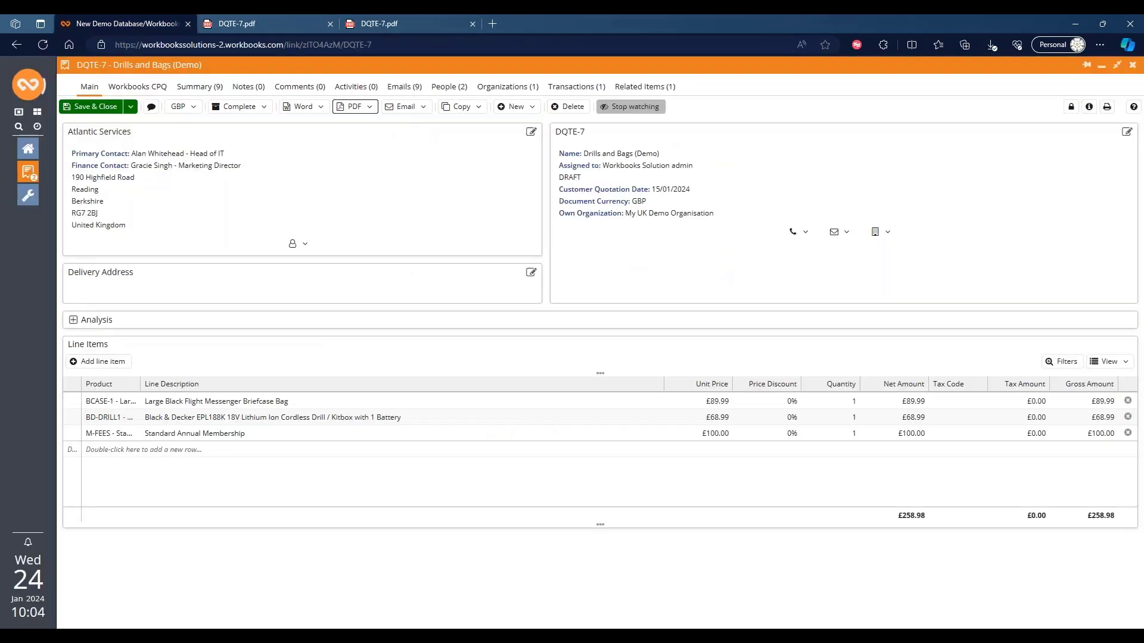
{"action": "left_click", "coordinate": [28, 196]}
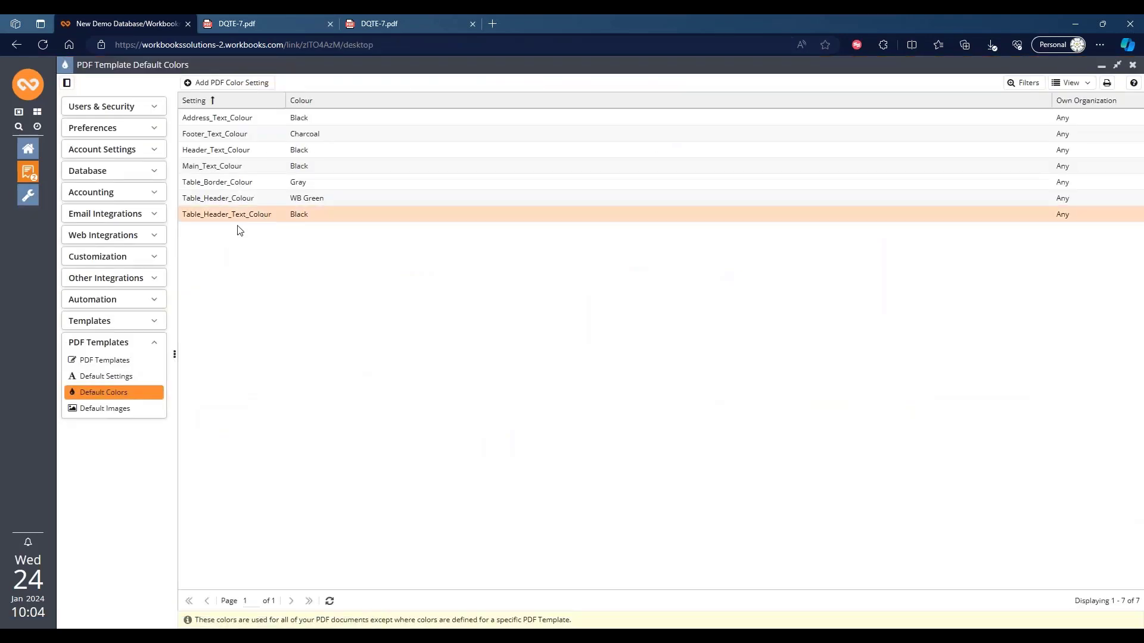
{"action": "left_click", "coordinate": [298, 218]}
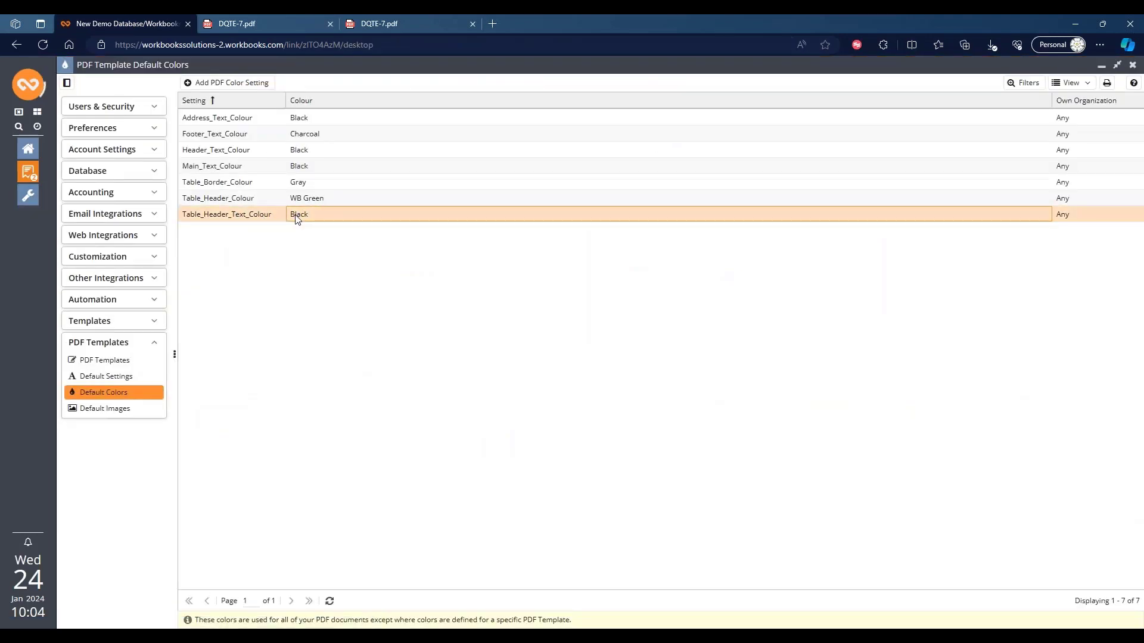
{"action": "double_click", "coordinate": [298, 218]}
{"action": "left_click", "coordinate": [619, 139]}
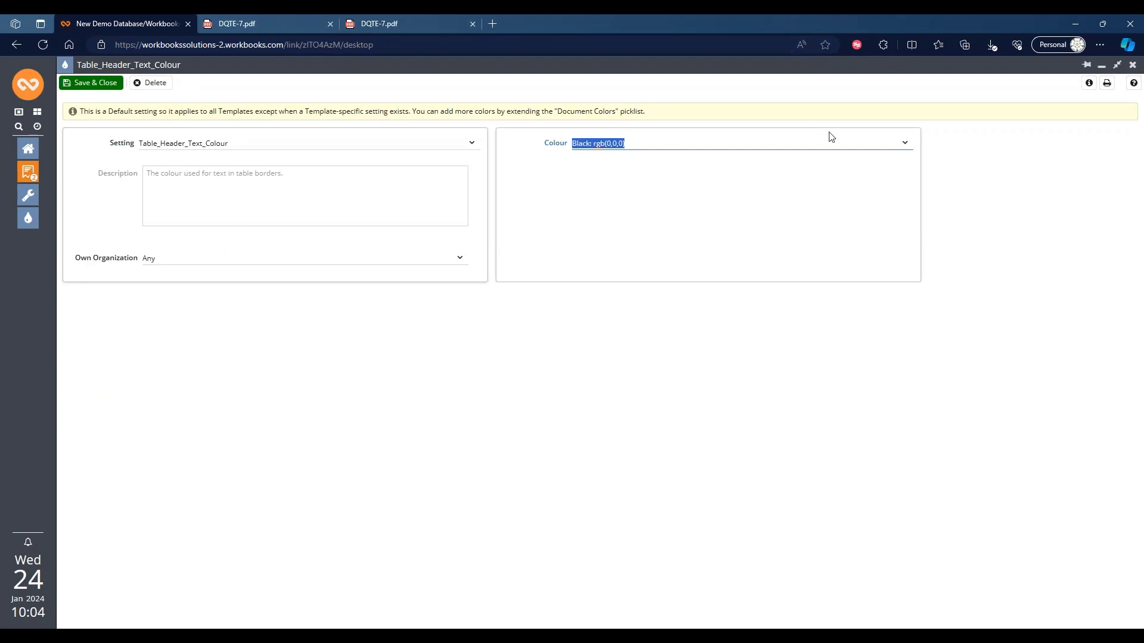
{"action": "left_click", "coordinate": [904, 144]}
{"action": "left_click_drag", "start_coordinate": [908, 177], "coordinate": [906, 298]}
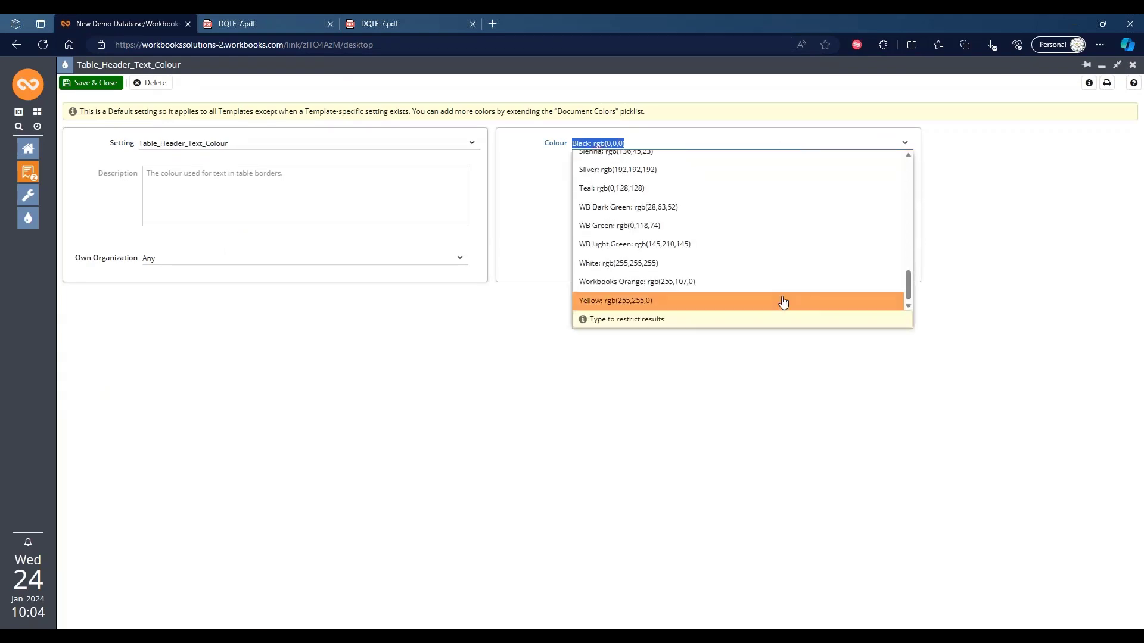
{"action": "left_click", "coordinate": [654, 264]}
{"action": "left_click", "coordinate": [71, 86]}
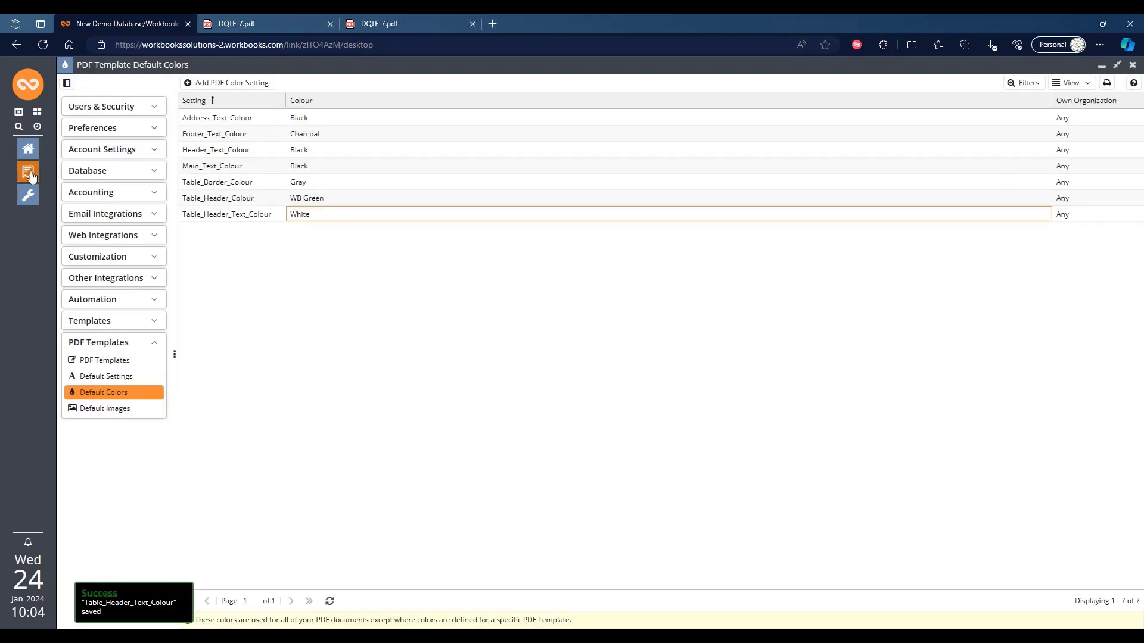
Regenerate the DQTE-7 quotation PDF with the Quotation_with_Images_Unified template and compare it with the previous versions.
{"action": "mouse_move", "coordinate": [31, 175]}
{"action": "left_click", "coordinate": [65, 188]}
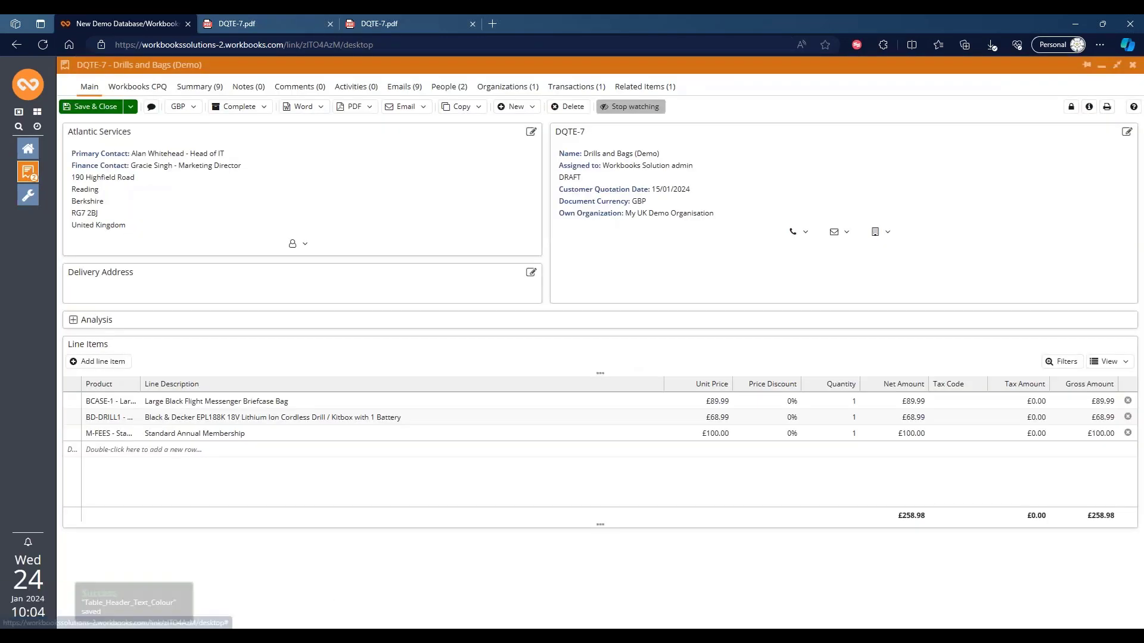
{"action": "left_click", "coordinate": [354, 107]}
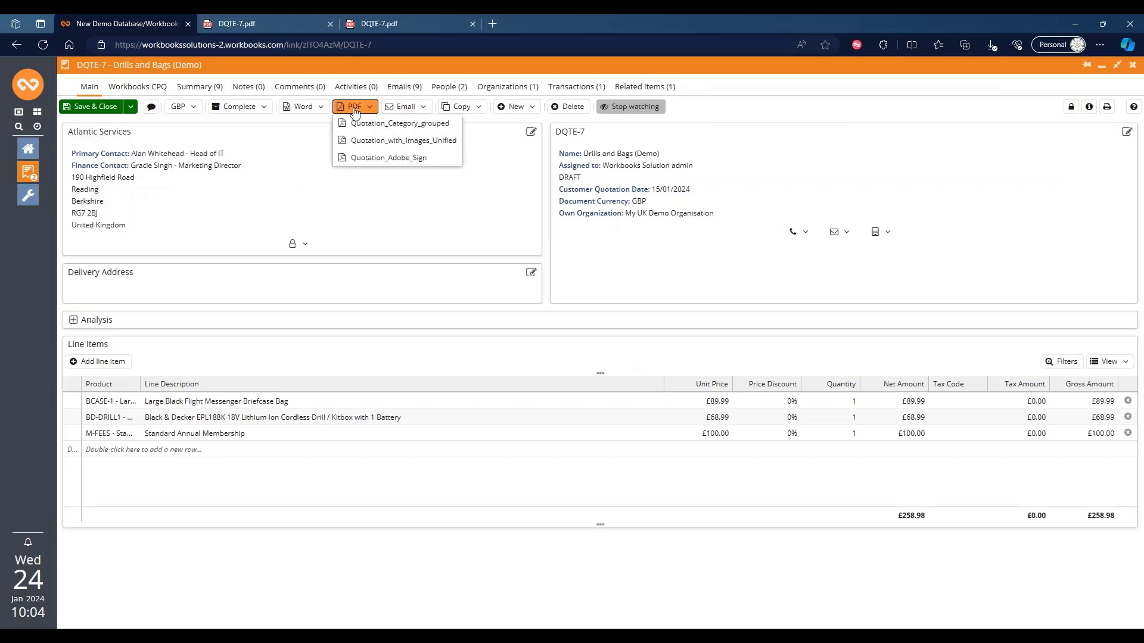
{"action": "left_click", "coordinate": [372, 140]}
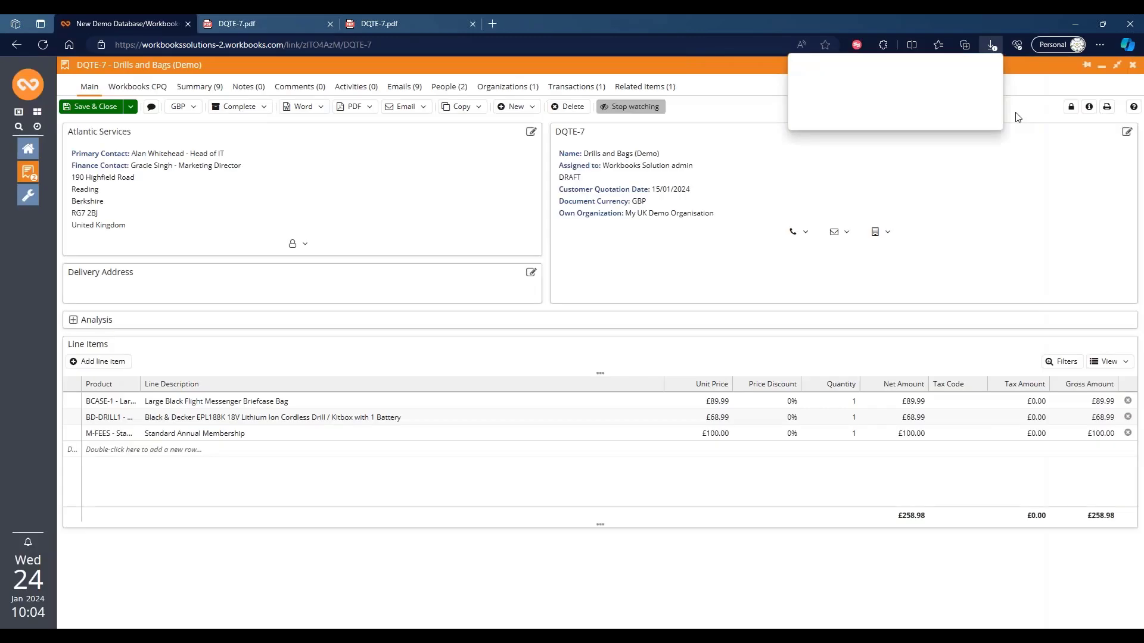
{"action": "left_click", "coordinate": [866, 107]}
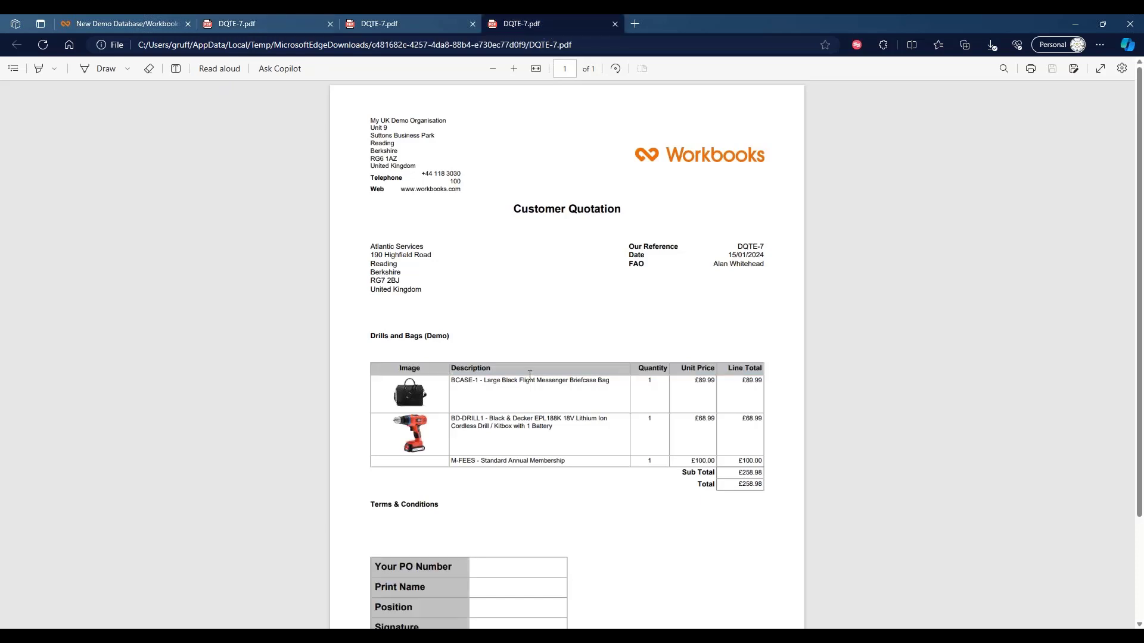
{"action": "left_click", "coordinate": [394, 26]}
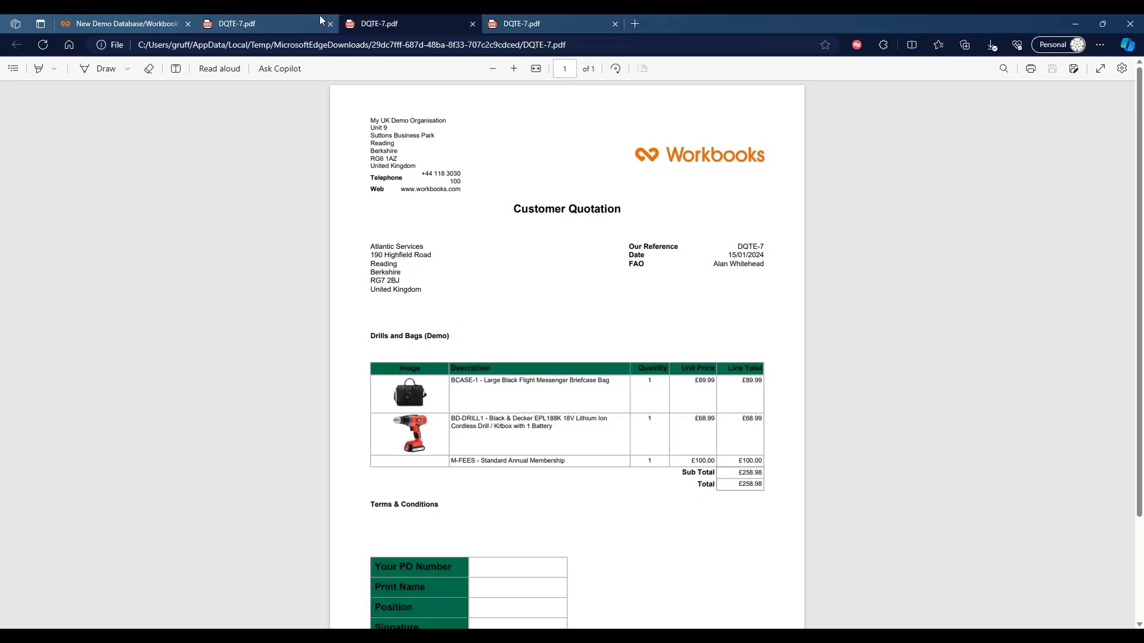
{"action": "left_click", "coordinate": [303, 25]}
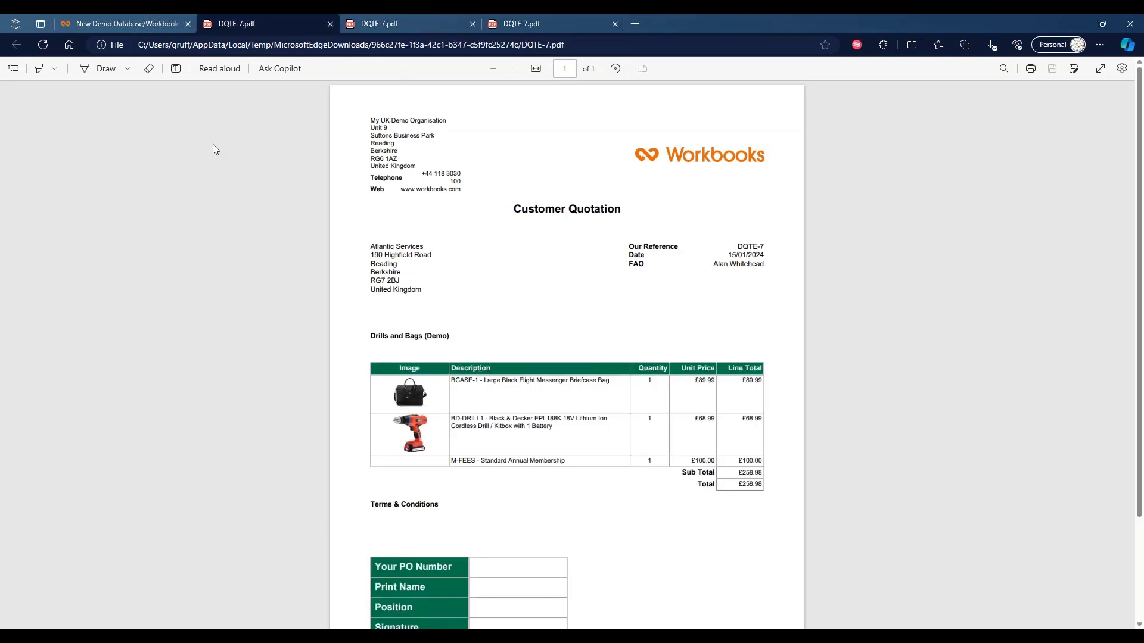
Replace the header_logo default image file with Workbooks-300-green-removebg-preview.png and save it.
{"action": "left_click", "coordinate": [109, 29]}
{"action": "left_click", "coordinate": [30, 197]}
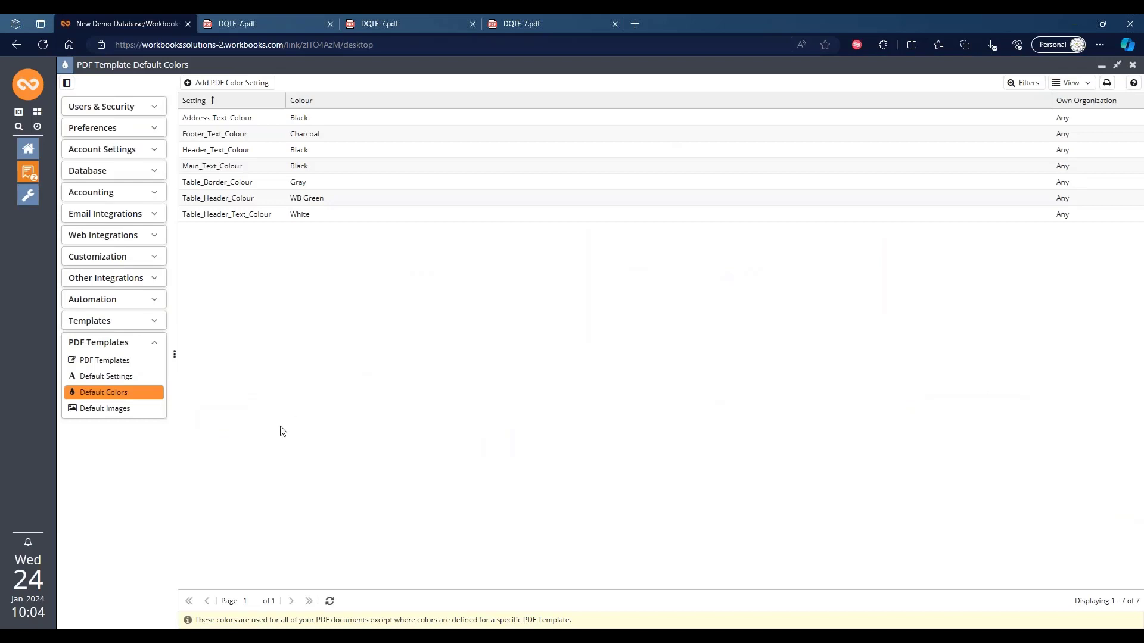
{"action": "left_click", "coordinate": [117, 409]}
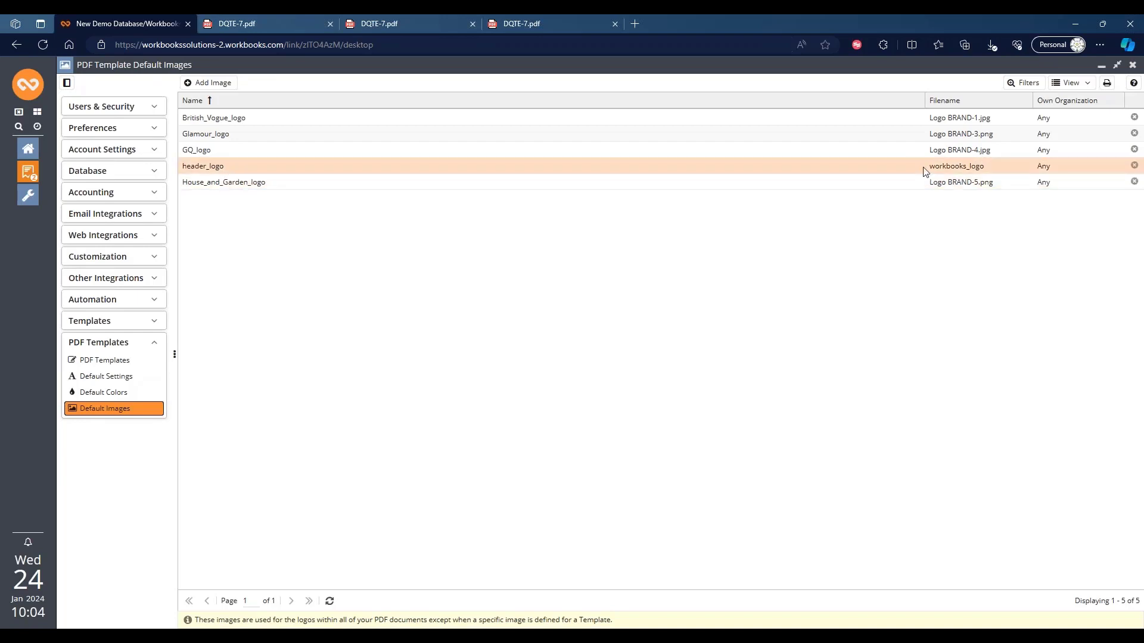
{"action": "left_click", "coordinate": [219, 167]}
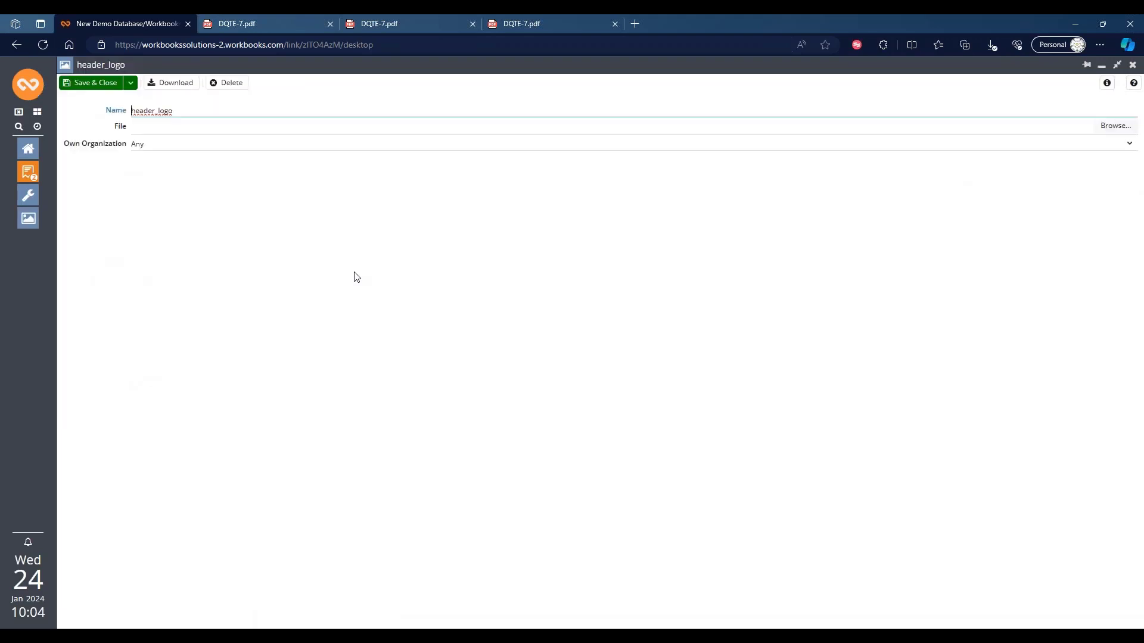
{"action": "left_click", "coordinate": [1111, 127]}
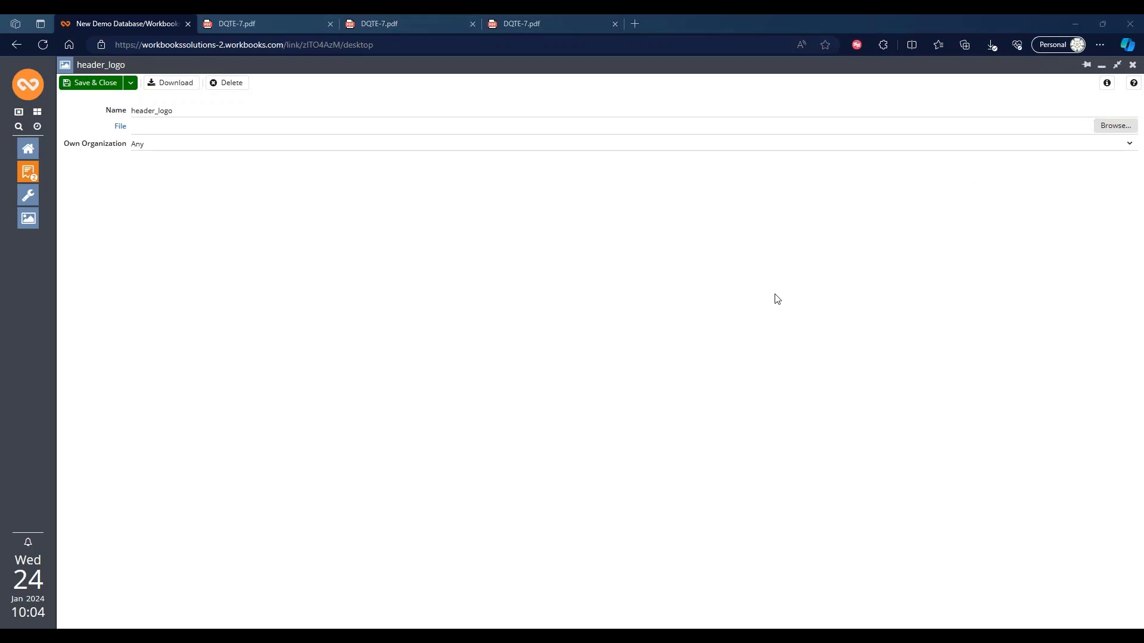
{"action": "left_click", "coordinate": [144, 156]}
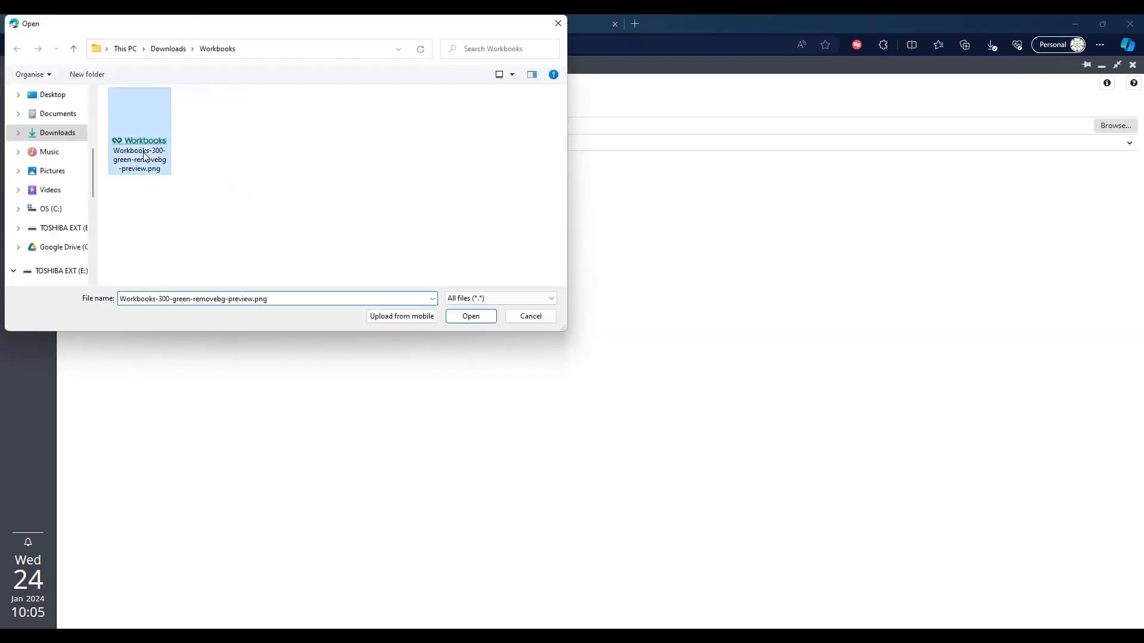
{"action": "left_click", "coordinate": [477, 316]}
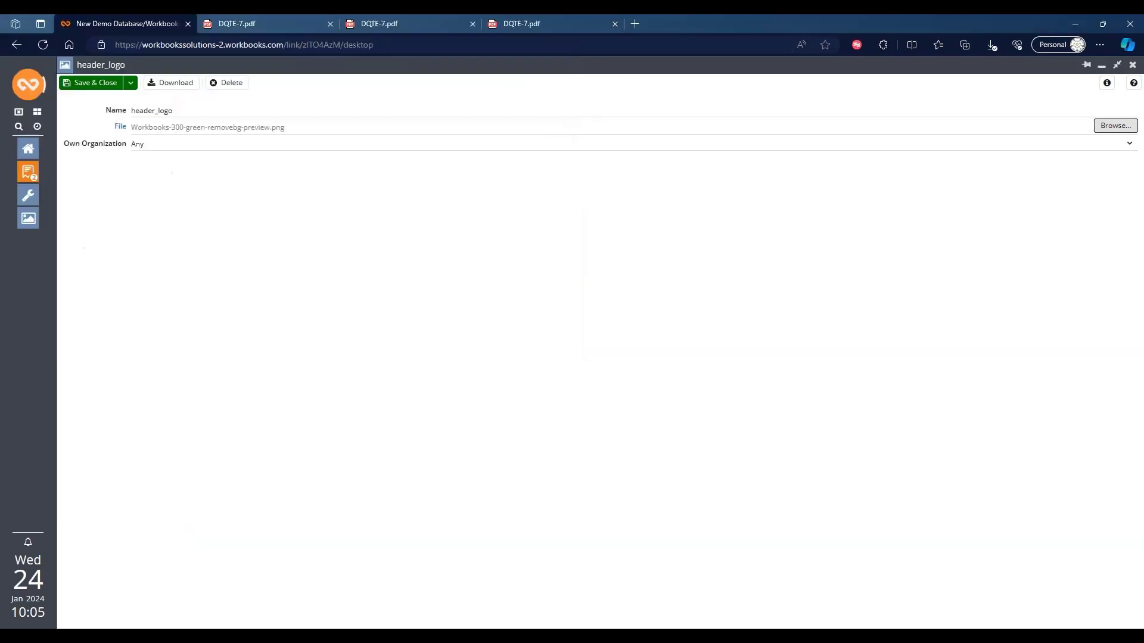
{"action": "left_click", "coordinate": [91, 83]}
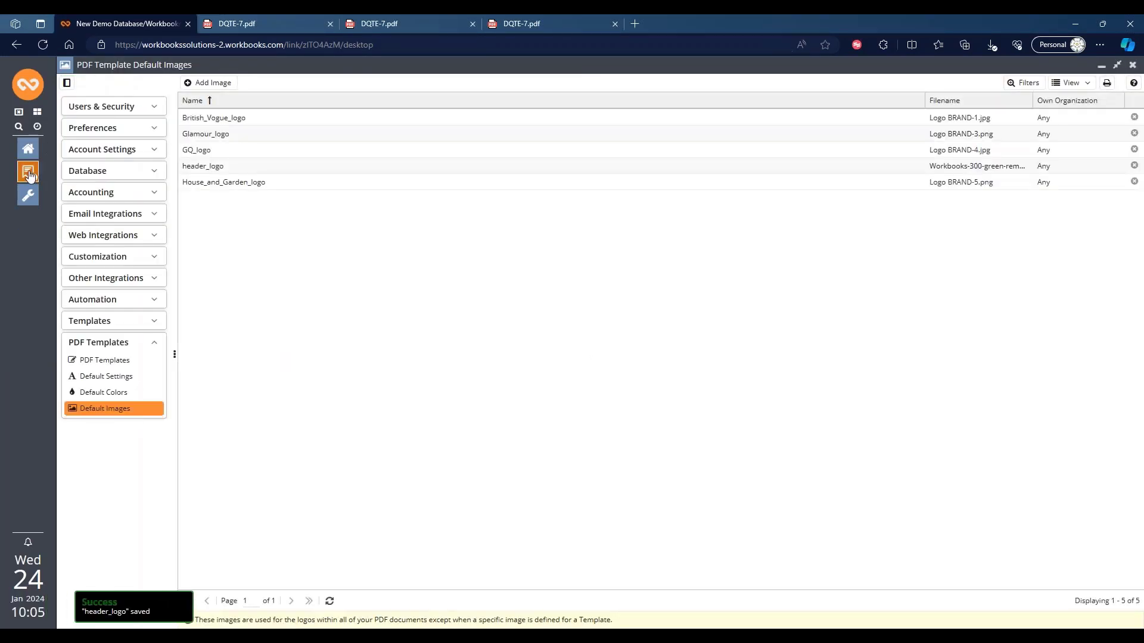
Regenerate the DQTE-7 quotation PDF with the Quotation_with_Images_Unified template and open the download.
{"action": "mouse_move", "coordinate": [28, 173]}
{"action": "left_click", "coordinate": [91, 189]}
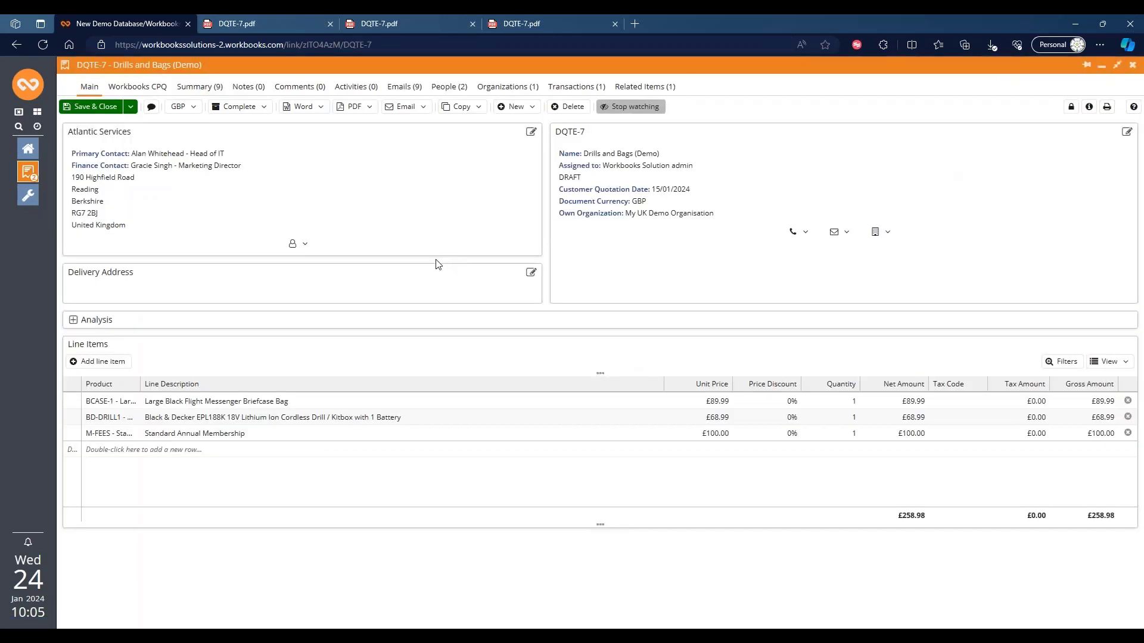
{"action": "left_click", "coordinate": [354, 106]}
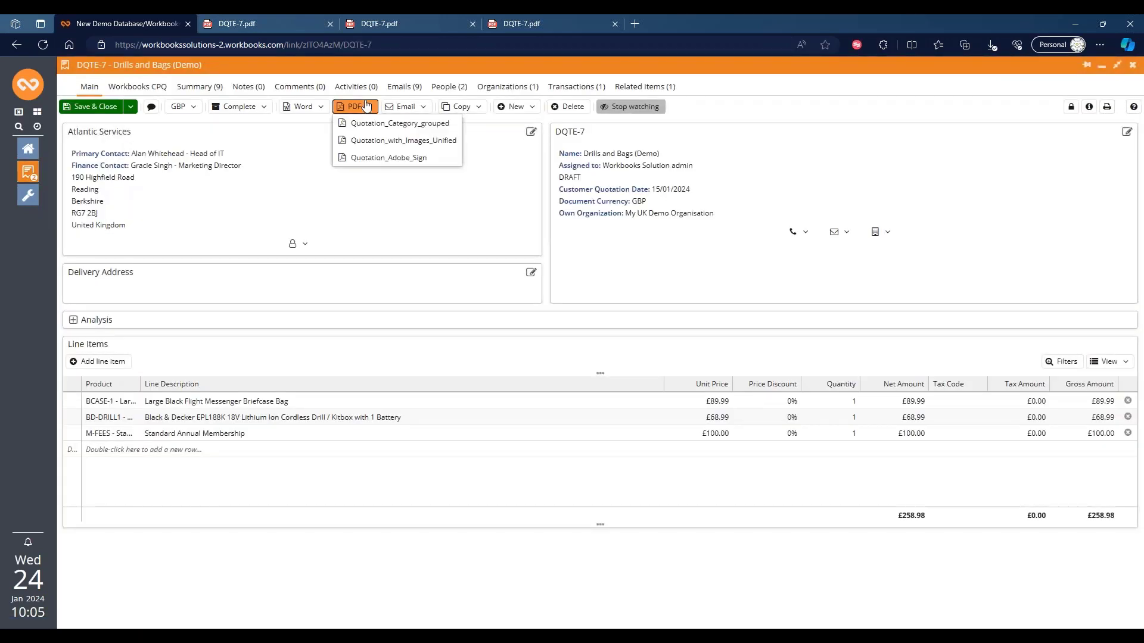
{"action": "left_click", "coordinate": [374, 142]}
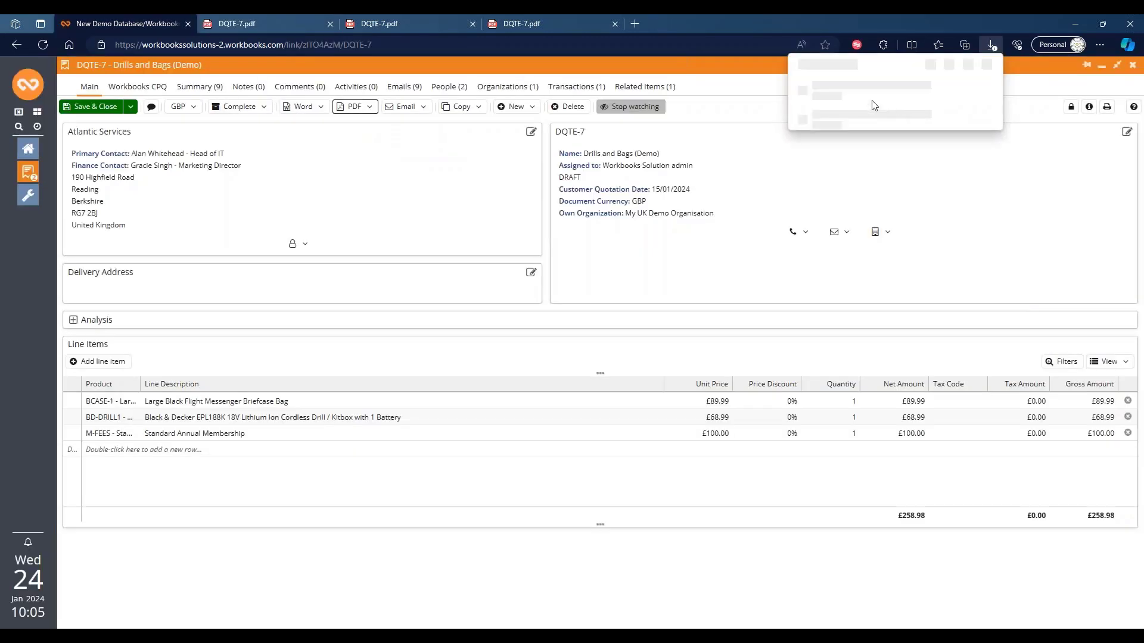
{"action": "left_click", "coordinate": [871, 105]}
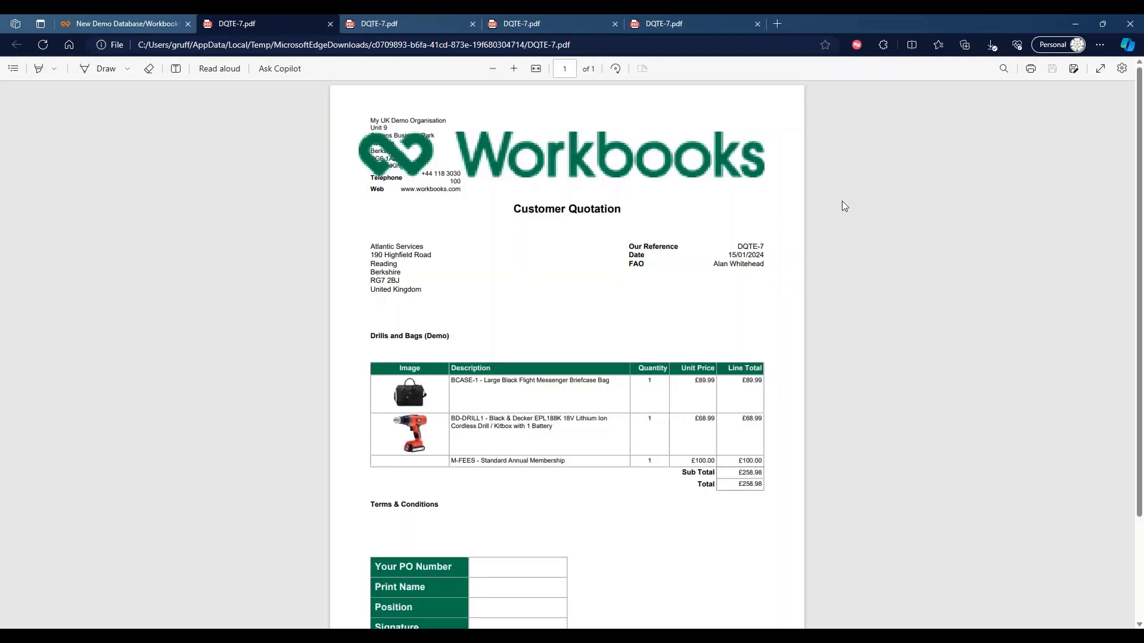
{"action": "scroll", "coordinate": [835, 202], "scroll_direction": "down", "scroll_amount": 1}
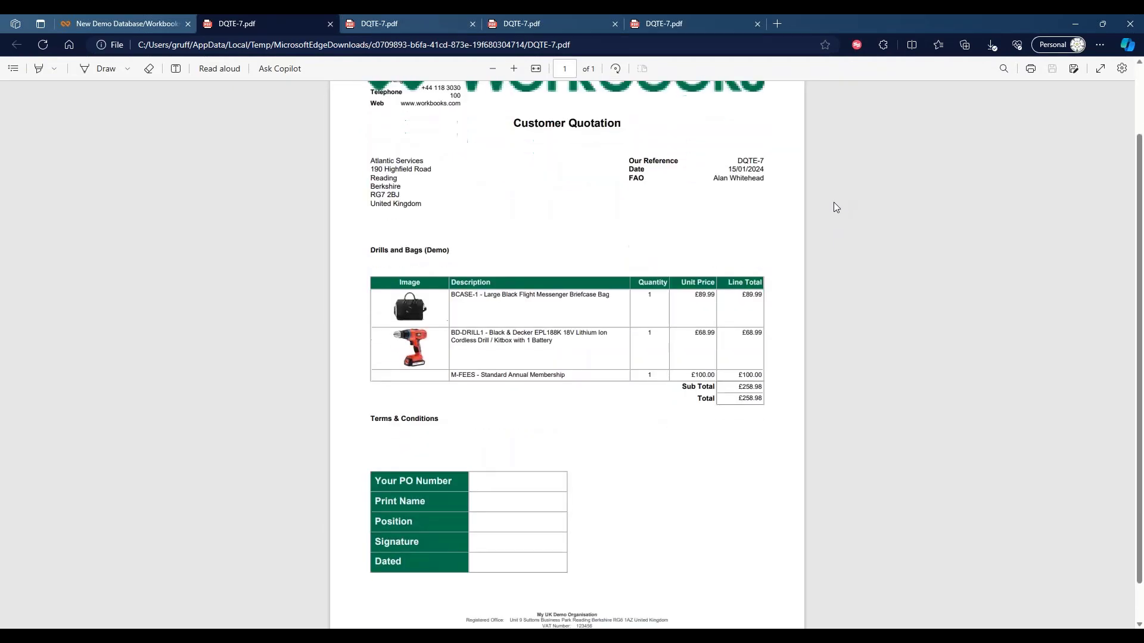
Compare the new PDF's header logo and table colours with the earlier DQTE-7 PDFs, then return to the PDF template settings.
{"action": "left_click", "coordinate": [676, 25]}
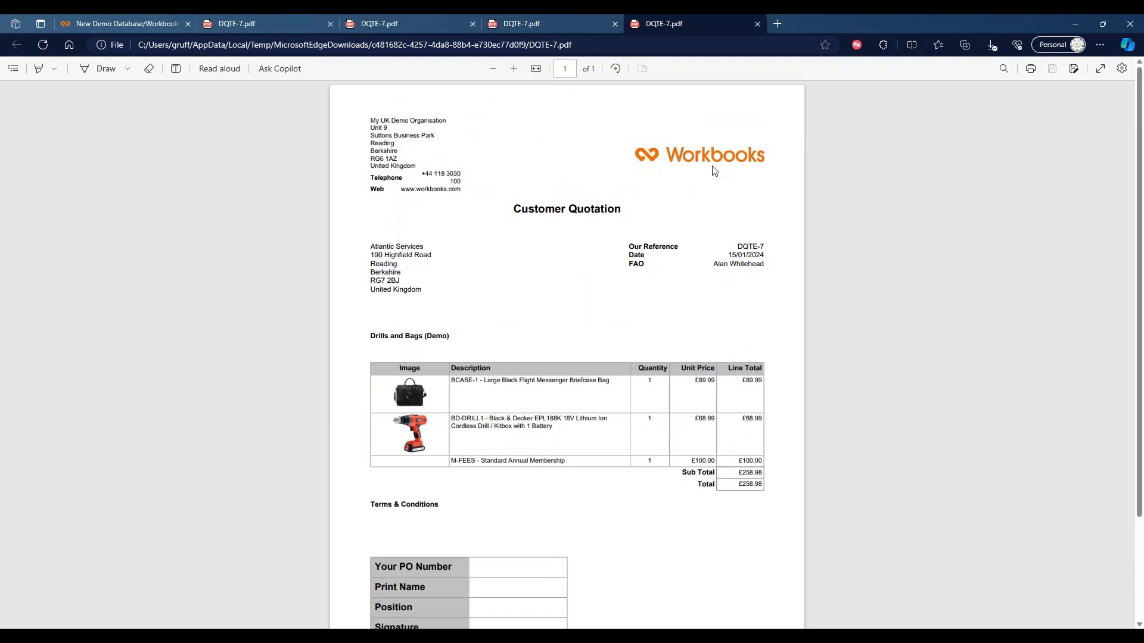
{"action": "left_click", "coordinate": [563, 23]}
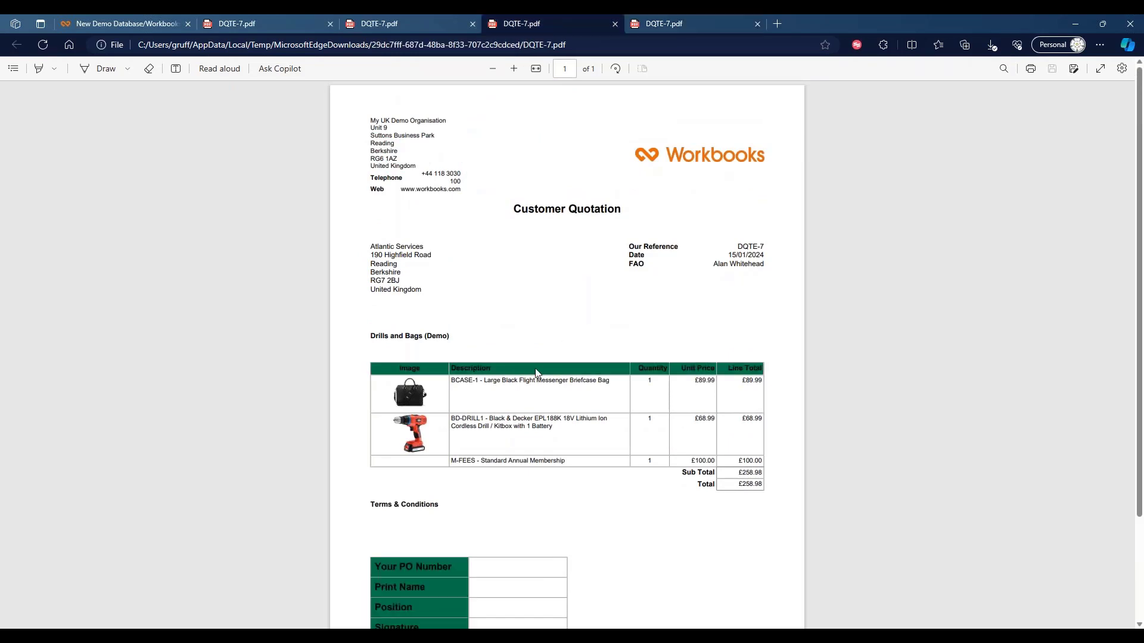
{"action": "left_click", "coordinate": [410, 25]}
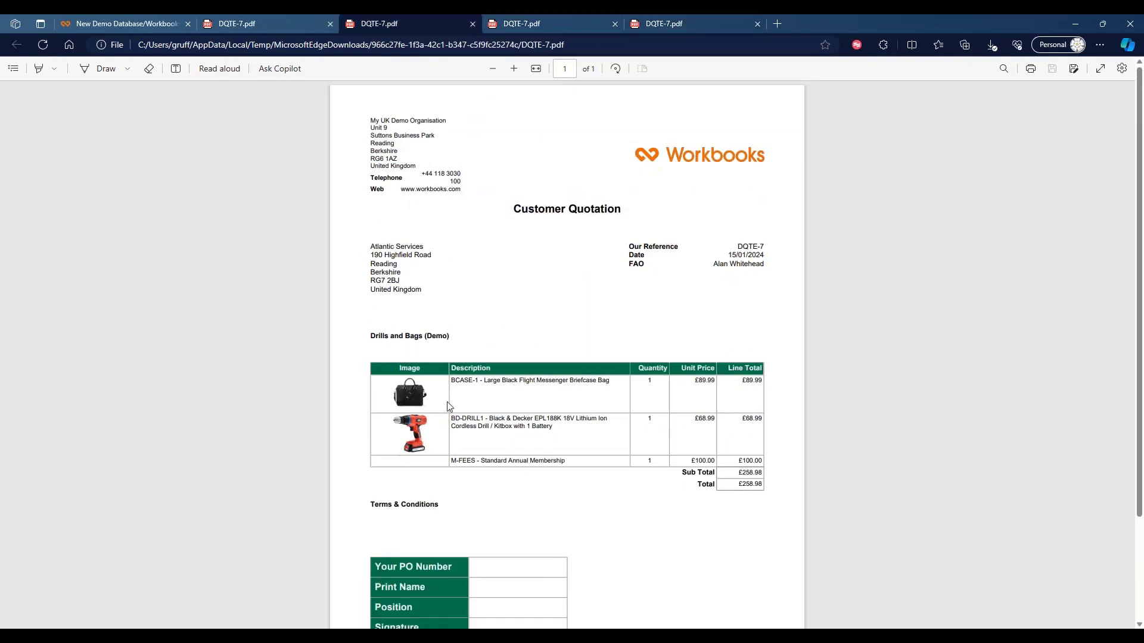
{"action": "left_click", "coordinate": [273, 24]}
{"action": "scroll", "coordinate": [433, 275], "scroll_direction": "down", "scroll_amount": 3}
{"action": "scroll", "coordinate": [433, 275], "scroll_direction": "up", "scroll_amount": 3}
{"action": "left_click", "coordinate": [131, 30]}
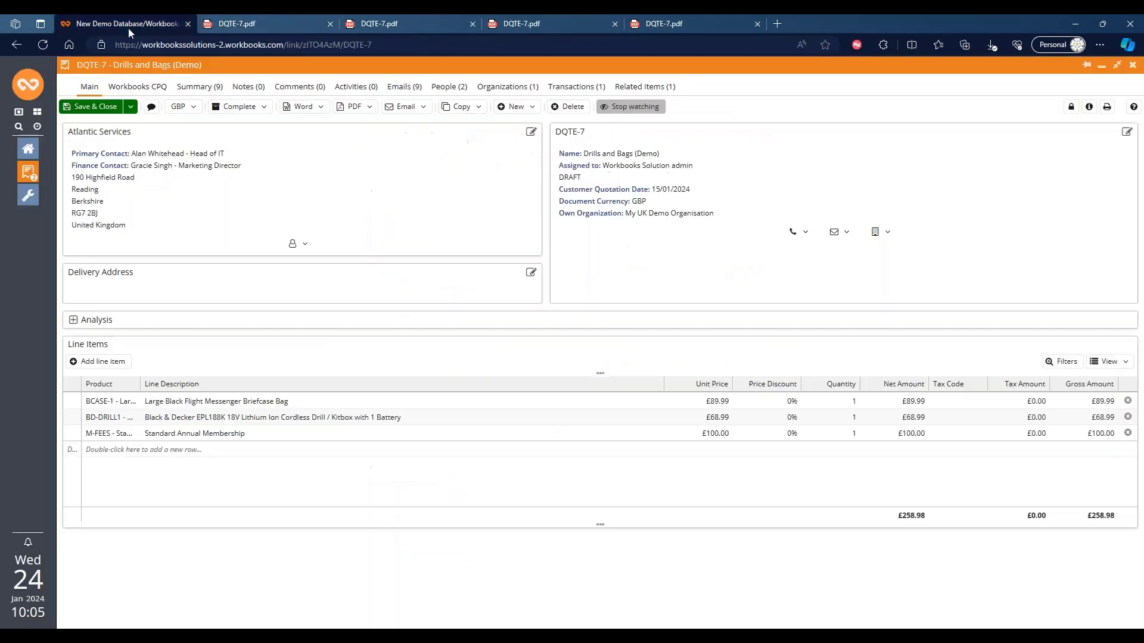
{"action": "left_click", "coordinate": [29, 197]}
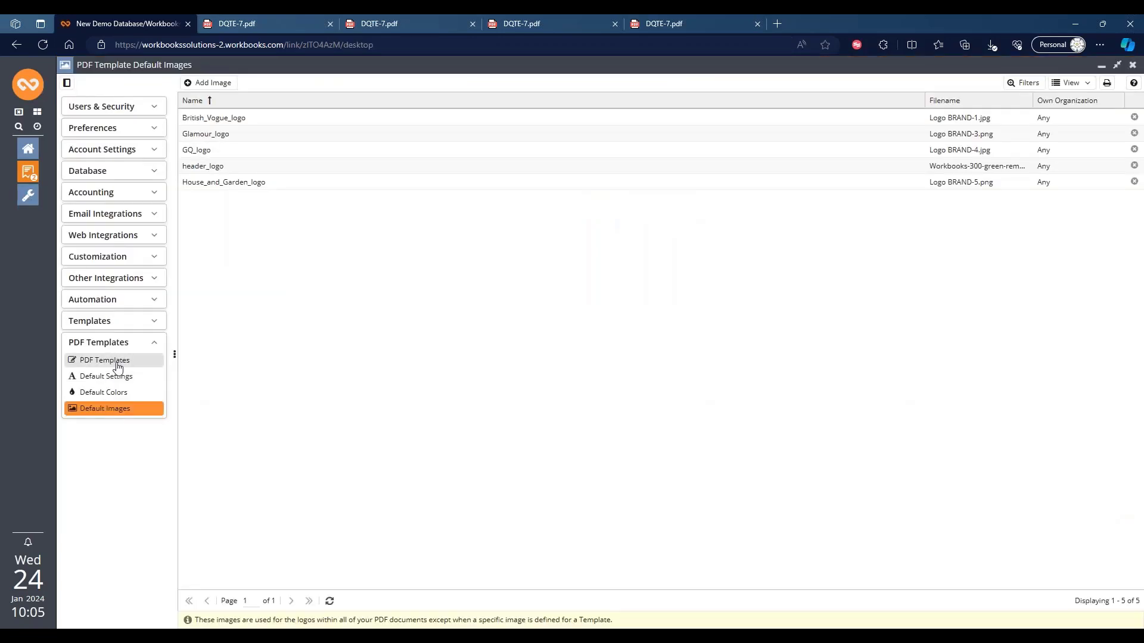